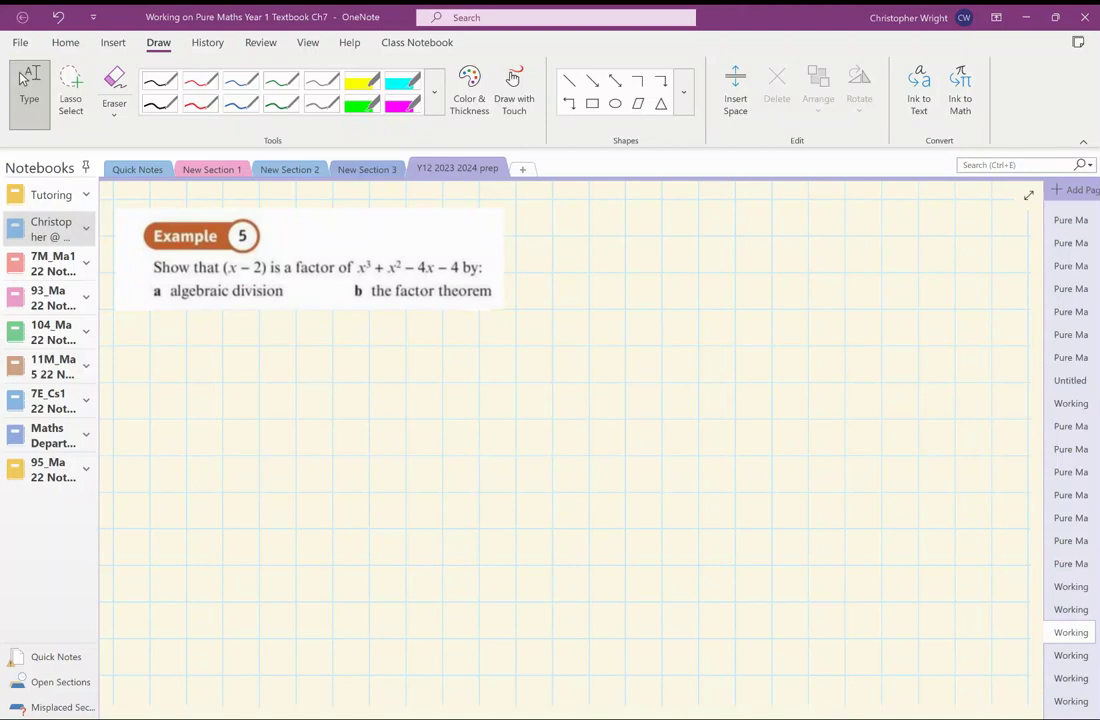
Step: Highlight the polynomial x³ + x² − 4x − 4 and 'a algebraic division' in yellow
left_click(362, 82)
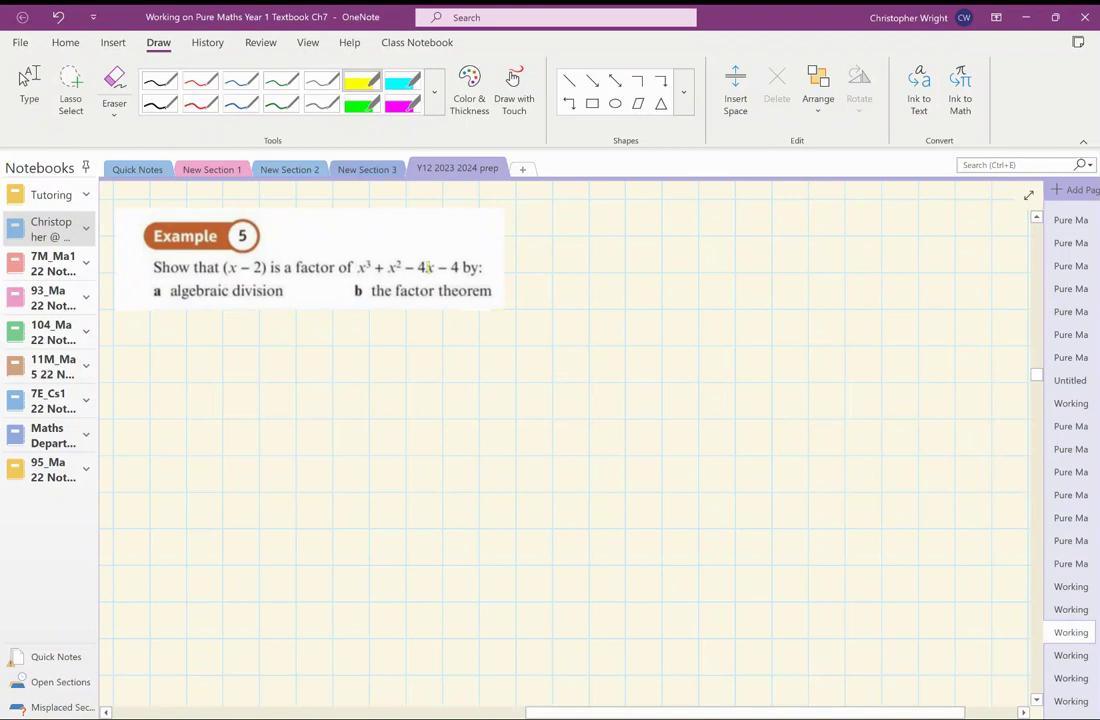
left_click_drag(357, 267, 460, 267)
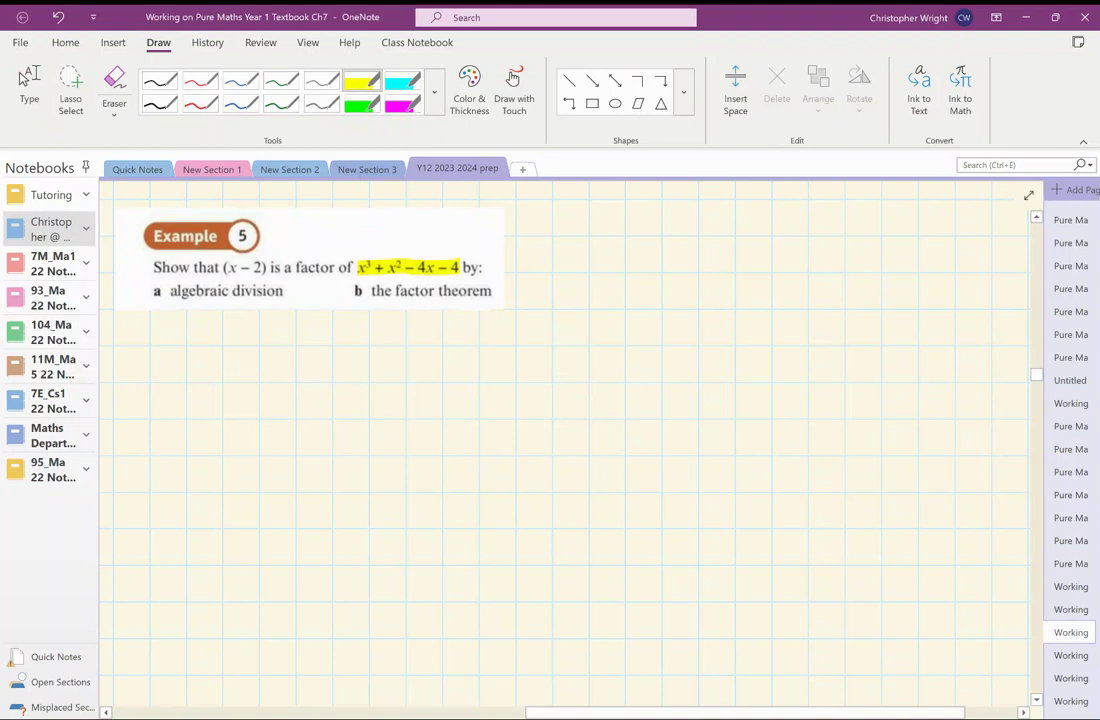
left_click_drag(152, 290, 284, 290)
left_click(200, 81)
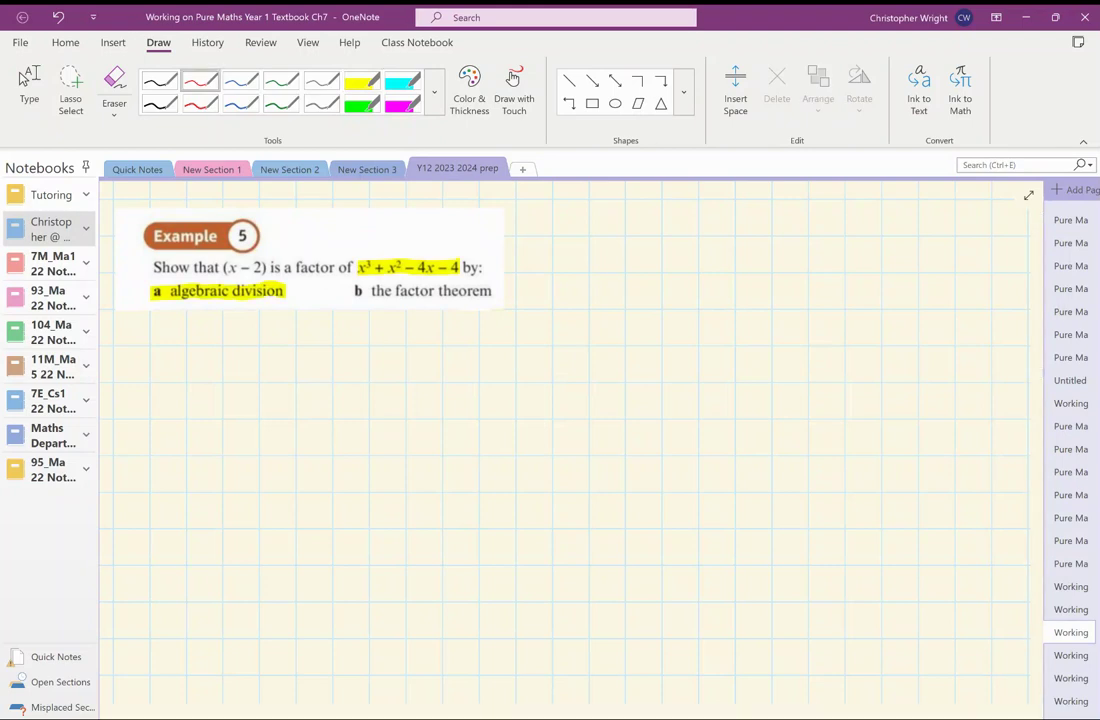
Step: Write the label (a) and the dividend x³ + x² − 4x − 4 in red ink
left_click_drag(116, 366, 114, 381)
left_click_drag(132, 371, 141, 381)
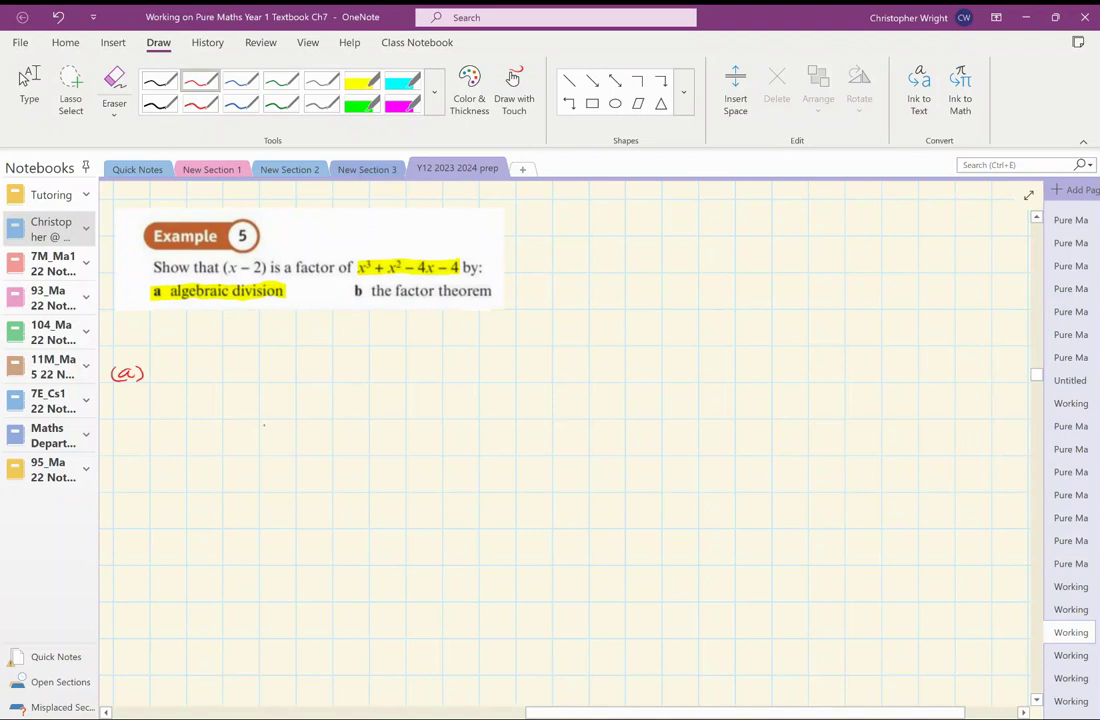
mouse_move(268, 401)
left_mouse_down()
mouse_move(270, 413)
mouse_move(293, 401)
left_mouse_up()
left_click_drag(324, 410, 373, 414)
left_click_drag(386, 397, 460, 419)
mouse_move(475, 404)
left_mouse_down()
mouse_move(476, 417)
mouse_move(526, 410)
left_mouse_up()
left_click_drag(548, 398, 557, 420)
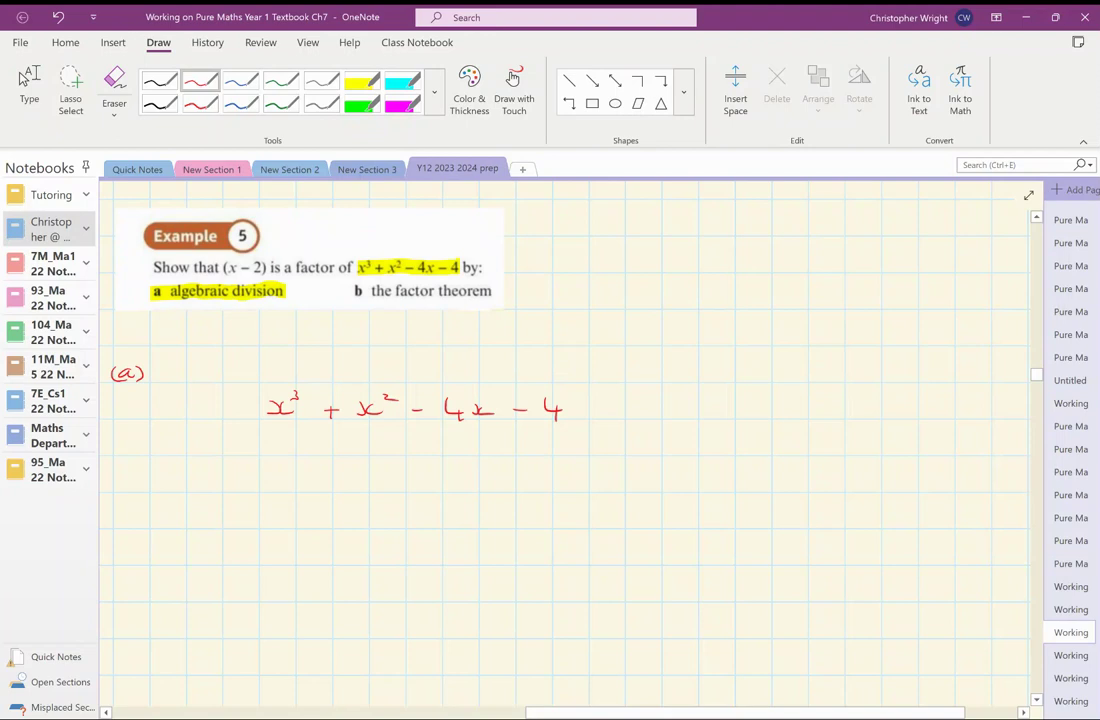
Step: Draw the division bracket over the dividend and write the divisor (x − 2) to its left
mouse_move(262, 382)
left_mouse_down()
mouse_move(261, 425)
mouse_move(562, 381)
left_mouse_up()
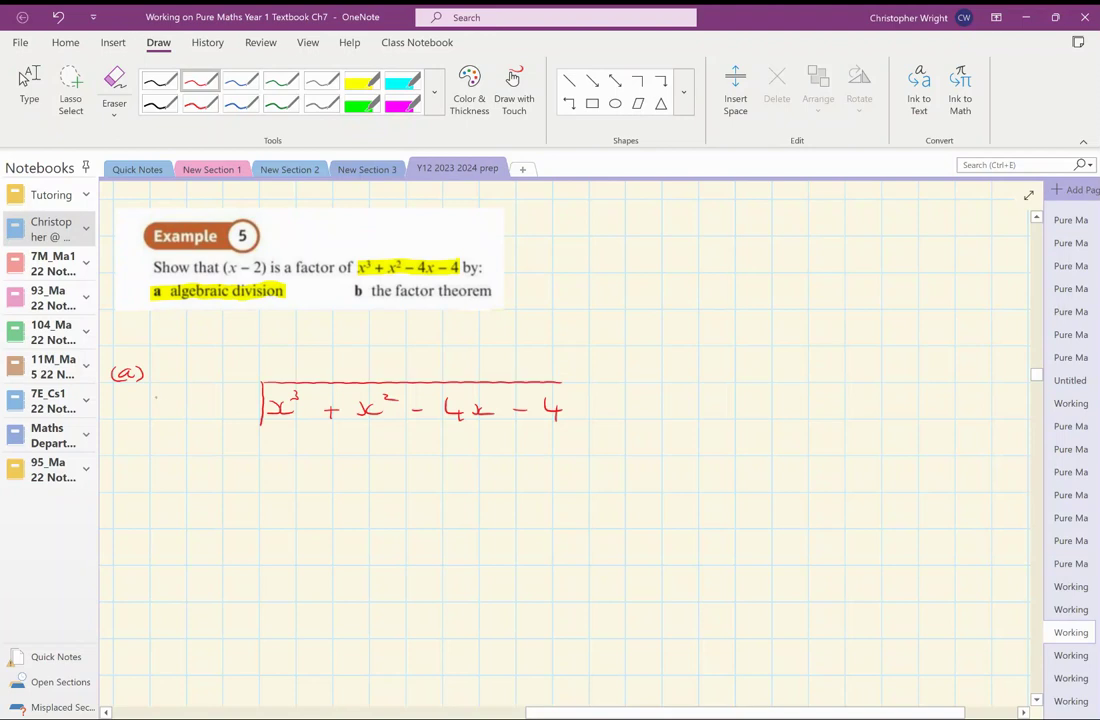
mouse_move(154, 397)
left_mouse_down()
mouse_move(151, 416)
mouse_move(178, 413)
mouse_move(168, 414)
left_mouse_up()
mouse_move(192, 407)
left_mouse_down()
mouse_move(228, 409)
mouse_move(229, 422)
left_mouse_up()
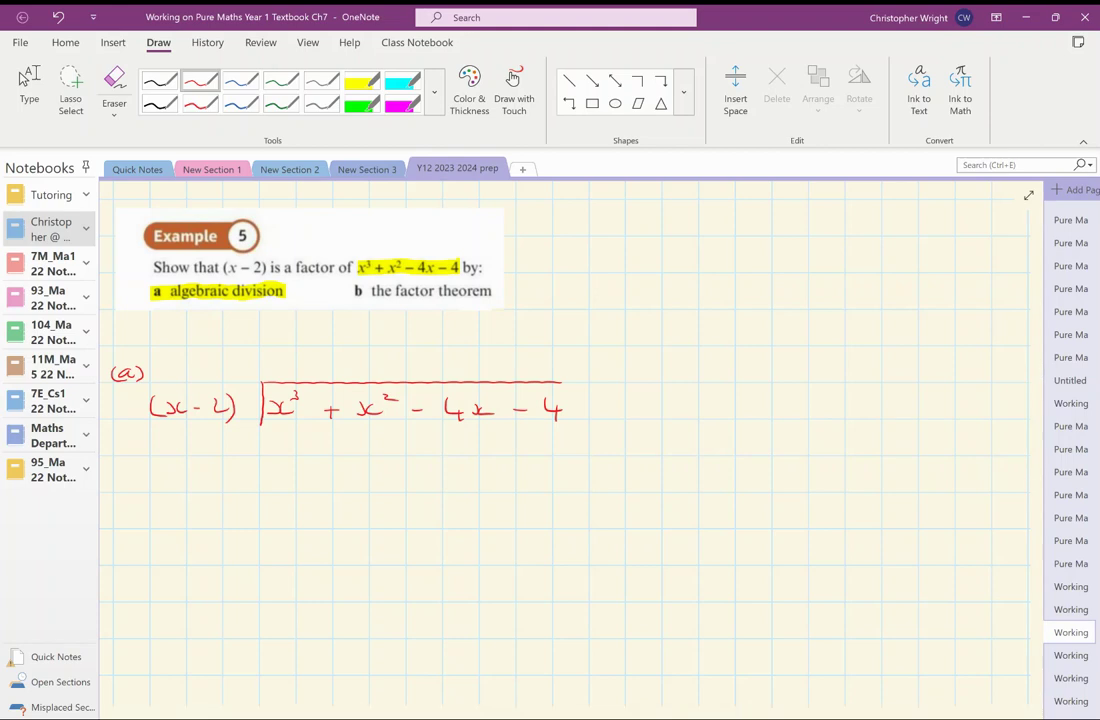
Step: In blue, write quotient term x², then x³ − 2x² underneath with a straight rule below
left_click(240, 80)
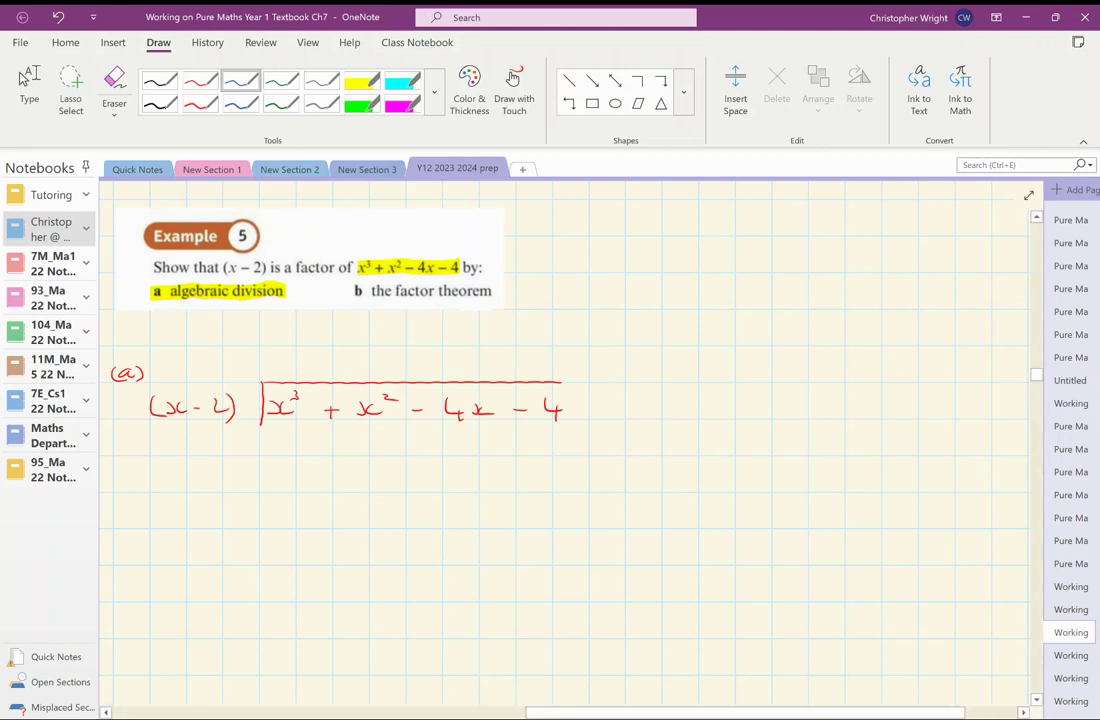
mouse_move(360, 359)
left_mouse_down()
mouse_move(361, 377)
mouse_move(405, 360)
left_mouse_up()
mouse_move(268, 433)
left_mouse_down()
mouse_move(269, 450)
mouse_move(295, 436)
mouse_move(372, 452)
left_mouse_up()
mouse_move(385, 439)
left_mouse_down()
mouse_move(378, 452)
mouse_move(399, 436)
left_mouse_up()
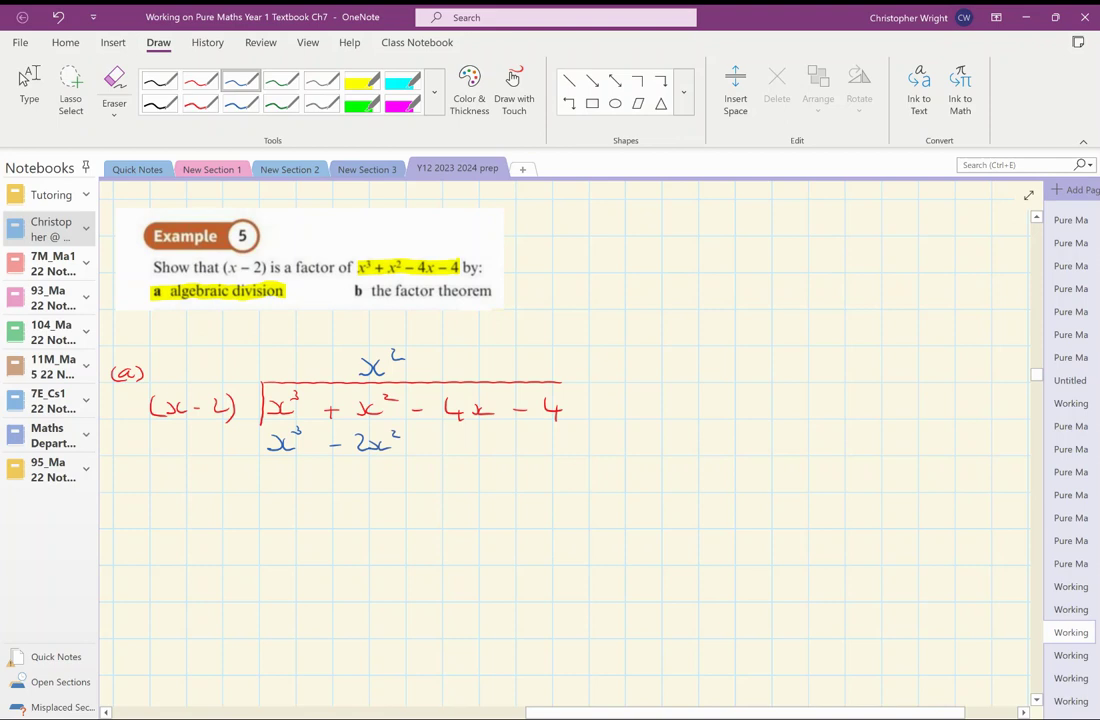
left_click(569, 80)
left_click_drag(240, 459, 403, 457)
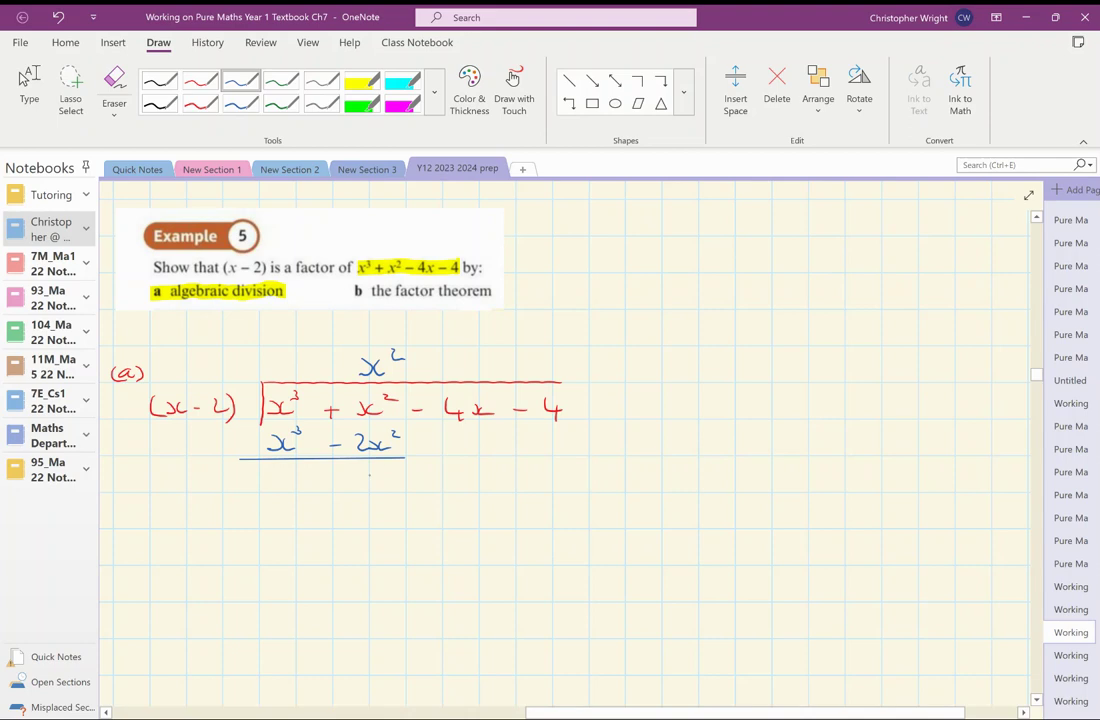
Step: Write the remainder row 3x² − 4x and add + 3x to the quotient
mouse_move(348, 476)
left_mouse_down()
mouse_move(348, 493)
mouse_move(432, 482)
left_mouse_up()
mouse_move(461, 472)
left_mouse_down()
mouse_move(479, 481)
mouse_move(470, 486)
left_mouse_up()
left_click_drag(484, 476, 495, 485)
left_click_drag(503, 476, 492, 486)
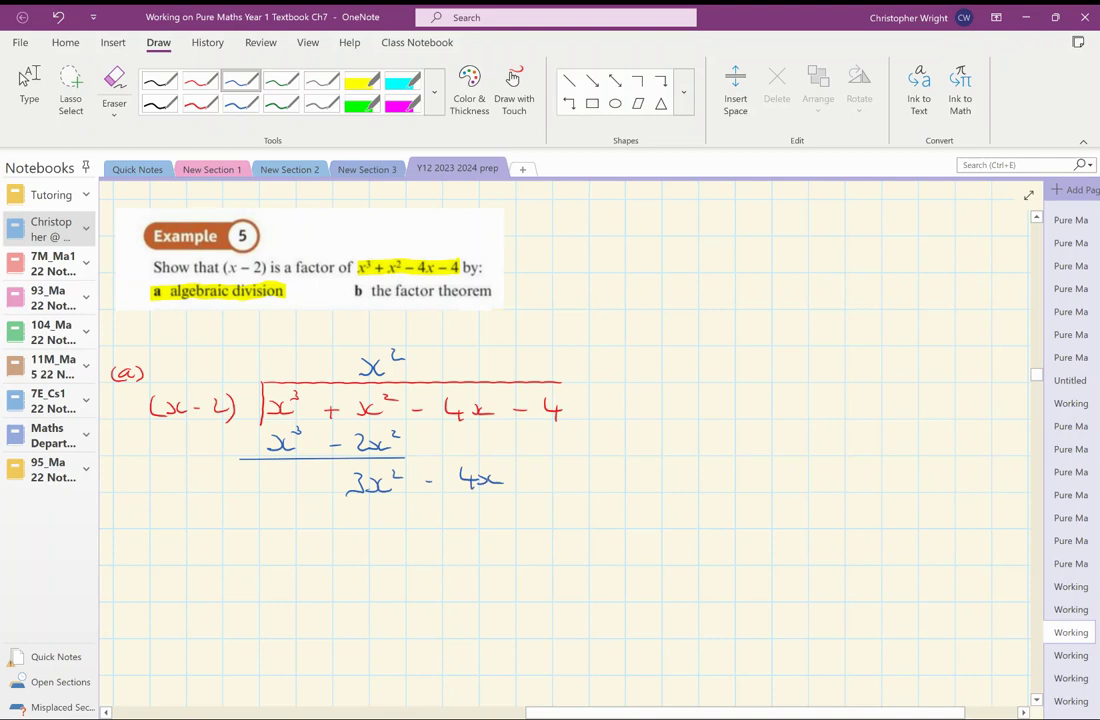
left_click_drag(422, 371, 479, 378)
left_click_drag(493, 366, 480, 378)
Step: Write 3x² − 6x beneath 3x² − 4x, undoing a stray stroke, and rule a line under it
mouse_move(347, 510)
left_mouse_down()
mouse_move(346, 529)
mouse_move(376, 528)
left_mouse_up()
mouse_move(388, 512)
left_mouse_down()
mouse_move(370, 528)
mouse_move(406, 517)
left_mouse_up()
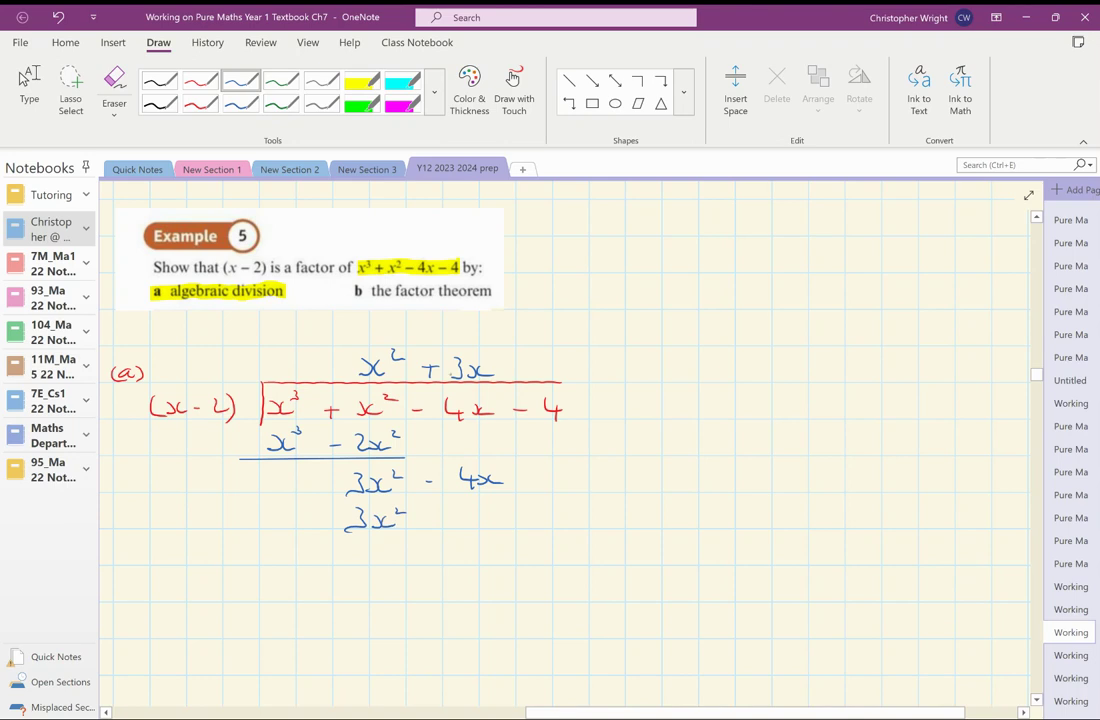
left_click_drag(480, 400, 495, 421)
mouse_move(432, 518)
left_mouse_down()
mouse_move(462, 542)
mouse_move(481, 540)
left_mouse_up()
key("ctrl+z")
left_click(441, 538)
left_click_drag(496, 539, 509, 548)
left_click(569, 80)
left_click_drag(350, 556, 527, 556)
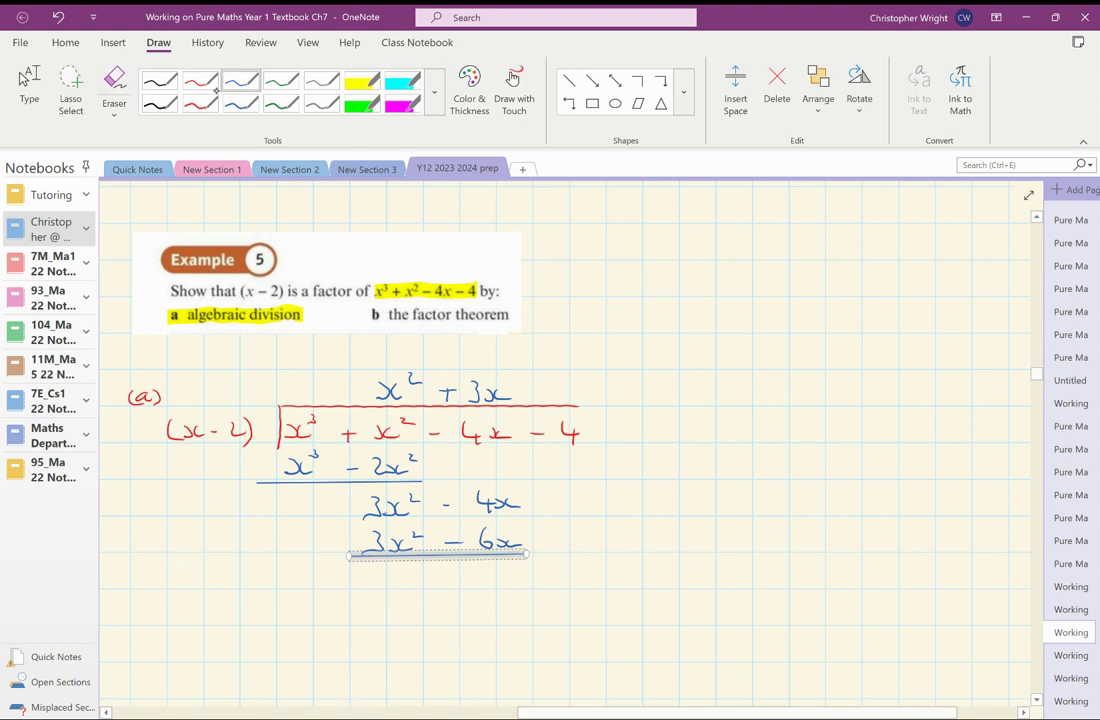
Step: In blue, write 2x − 4 below the last line and add + 2 to the quotient
scroll(754, 459, "down", 3)
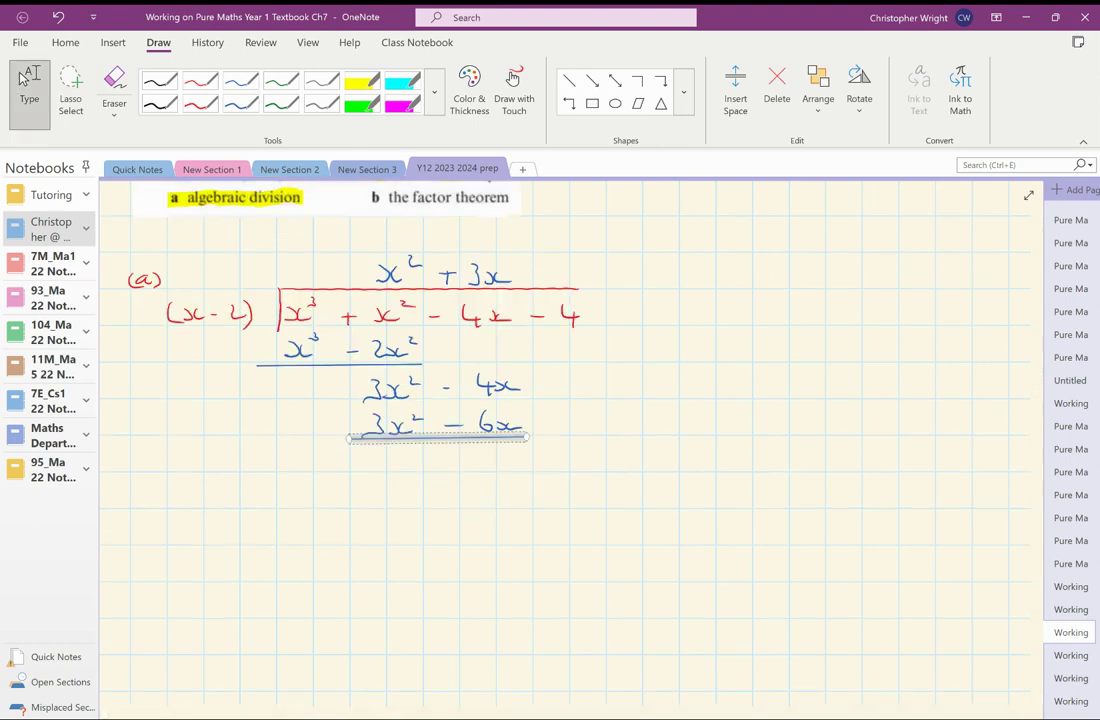
left_click(240, 80)
key("Escape")
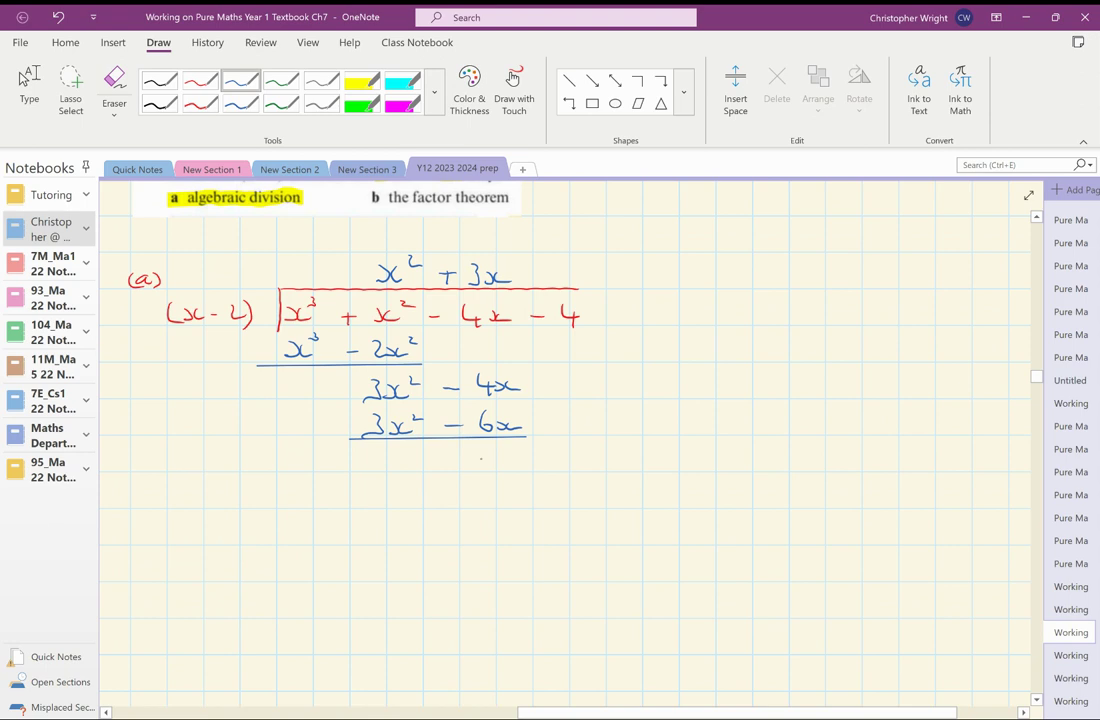
mouse_move(478, 455)
left_mouse_down()
mouse_move(492, 467)
mouse_move(560, 462)
mouse_move(578, 474)
left_mouse_up()
left_click_drag(534, 277, 550, 277)
mouse_move(542, 269)
left_mouse_down()
mouse_move(542, 285)
mouse_move(578, 284)
left_mouse_up()
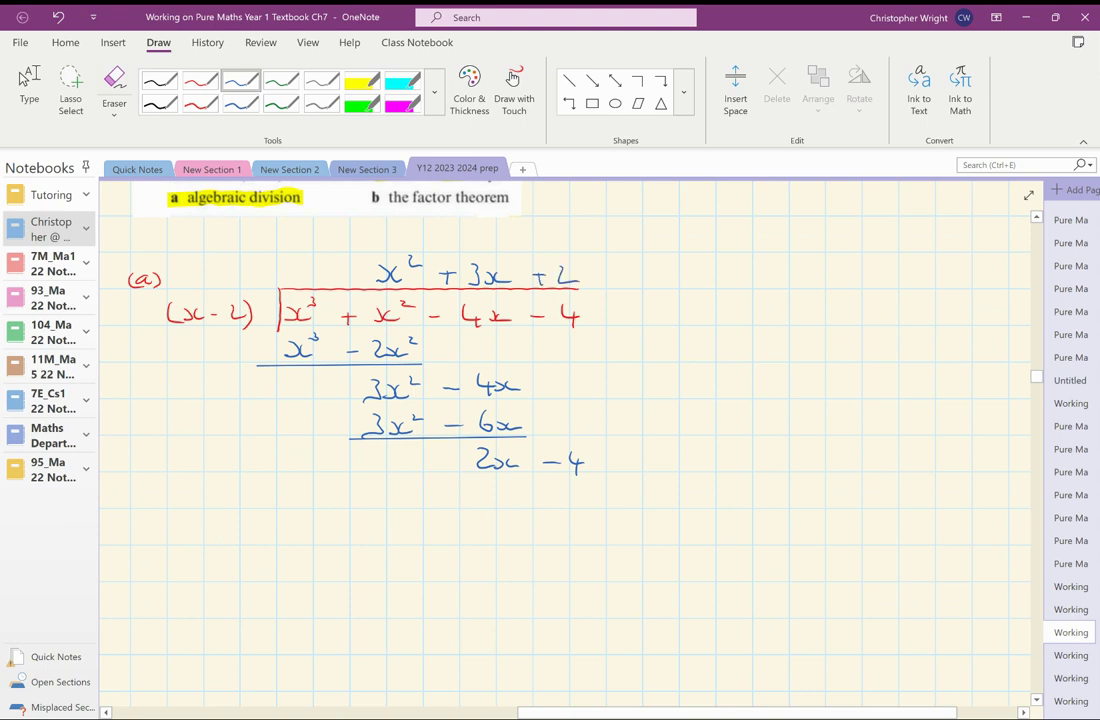
Step: Write 2x − 4 again, rule a line under it, and write the remainder 0
mouse_move(486, 489)
left_mouse_down()
mouse_move(498, 503)
mouse_move(555, 496)
mouse_move(579, 507)
left_mouse_up()
left_click(568, 80)
left_click_drag(462, 510, 593, 510)
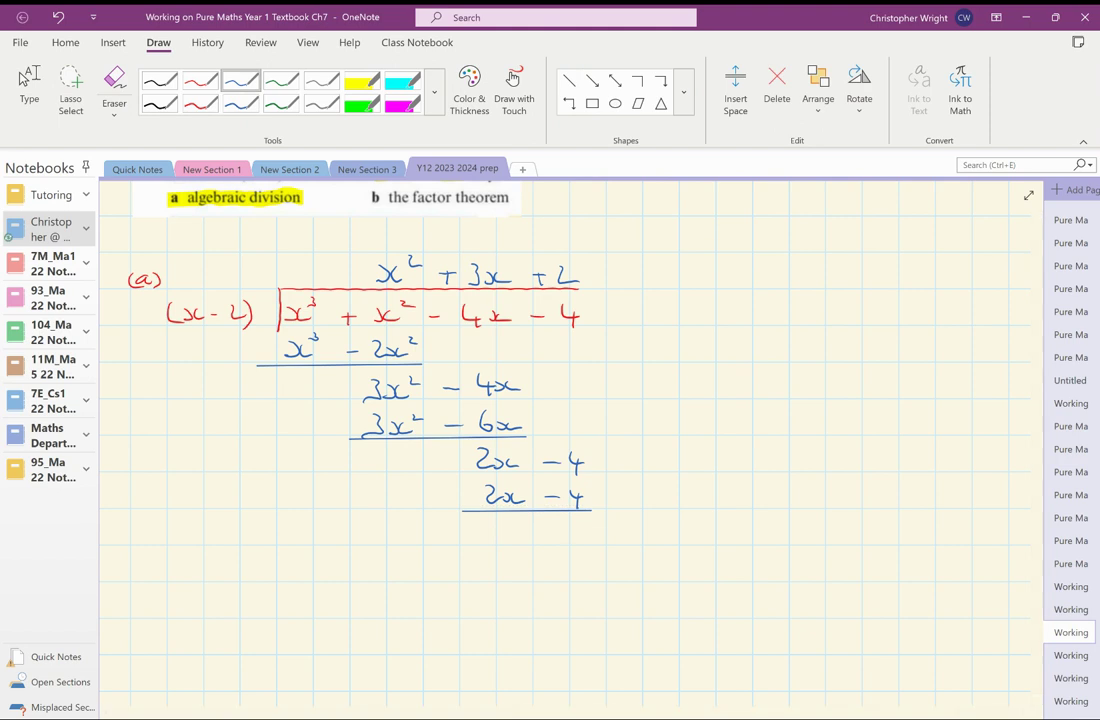
left_click_drag(571, 526, 572, 527)
left_click(29, 80)
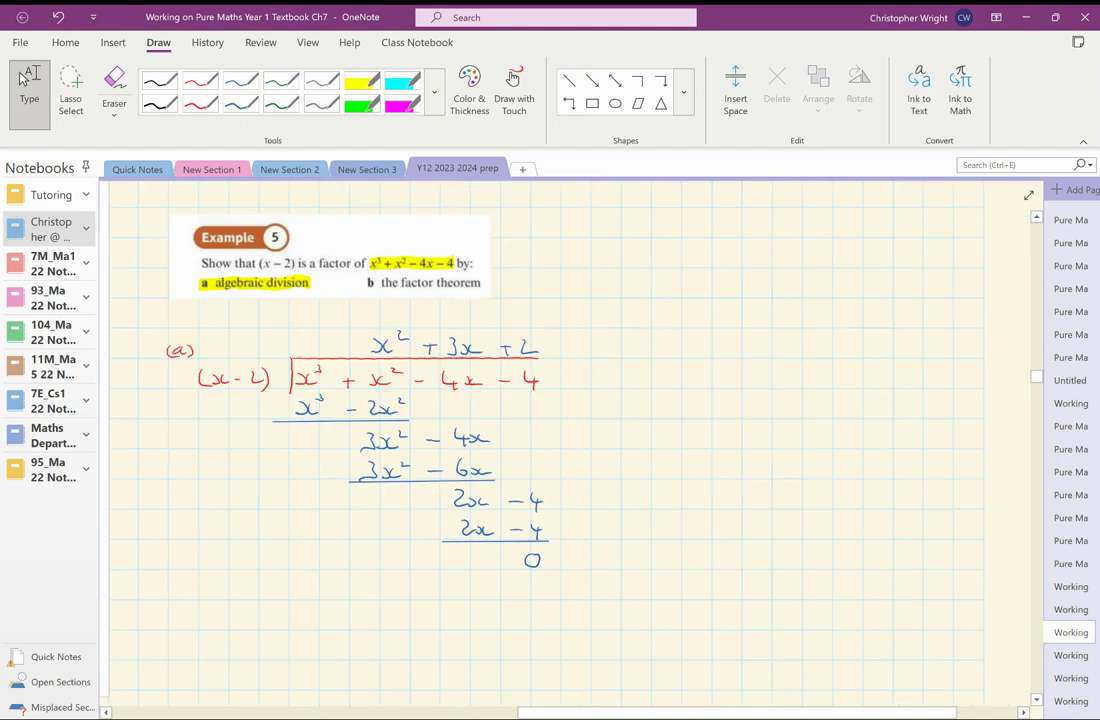
scroll(560, 440, "down", 3)
scroll(560, 440, "up", 3)
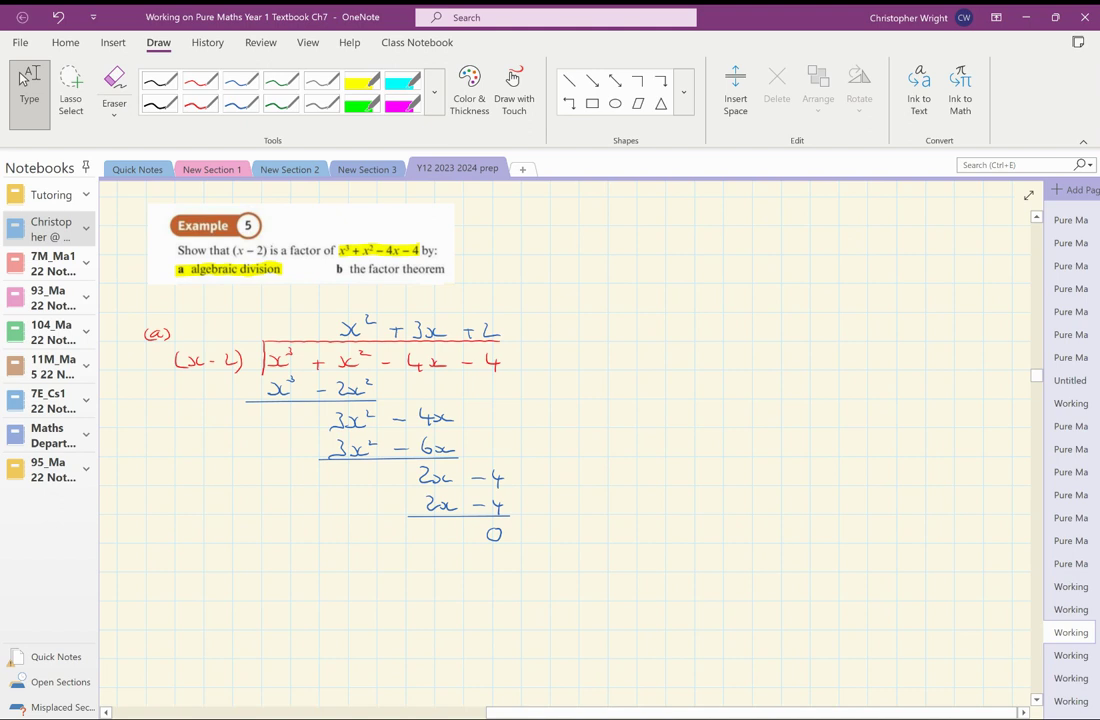
Step: Draw a vertical divider right of the division and write the label (b) beside it
left_click(240, 80)
left_click(568, 80)
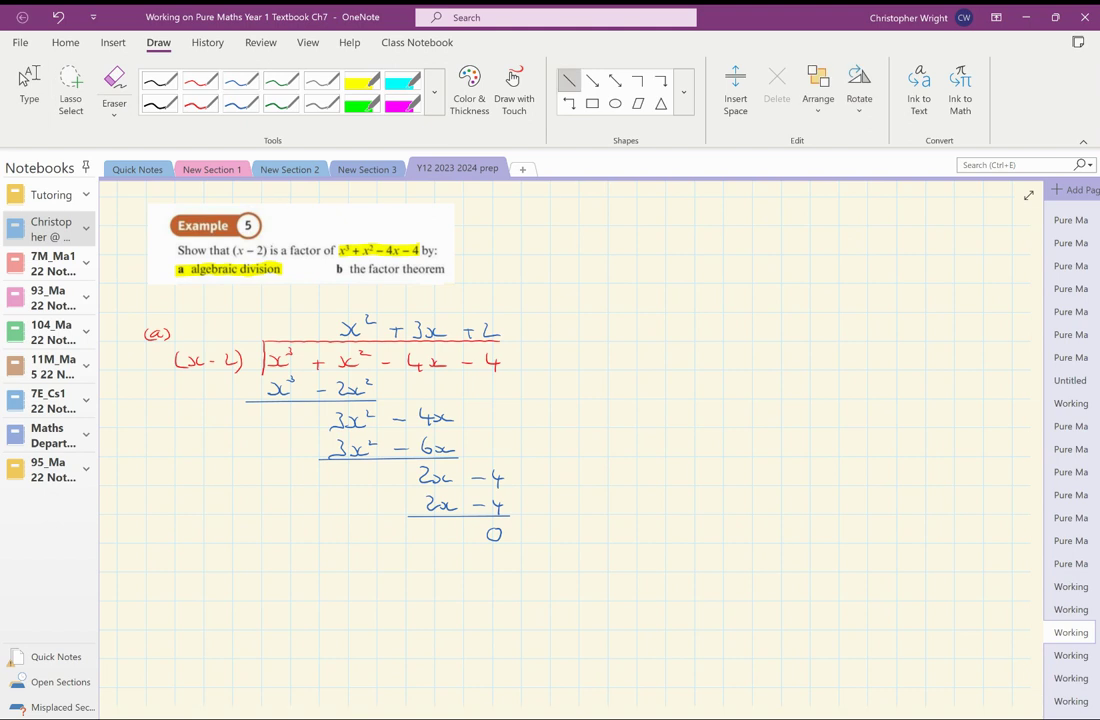
left_click_drag(550, 196, 553, 680)
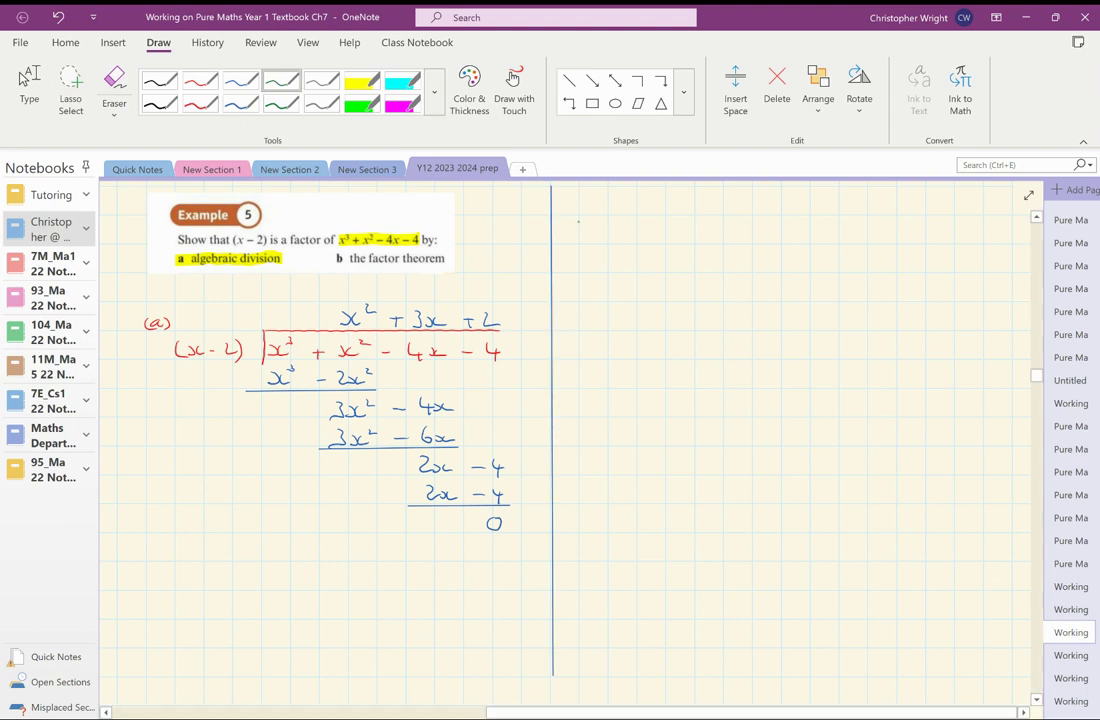
mouse_move(574, 226)
left_mouse_down()
mouse_move(573, 243)
mouse_move(582, 241)
left_mouse_up()
left_click_drag(599, 226, 600, 243)
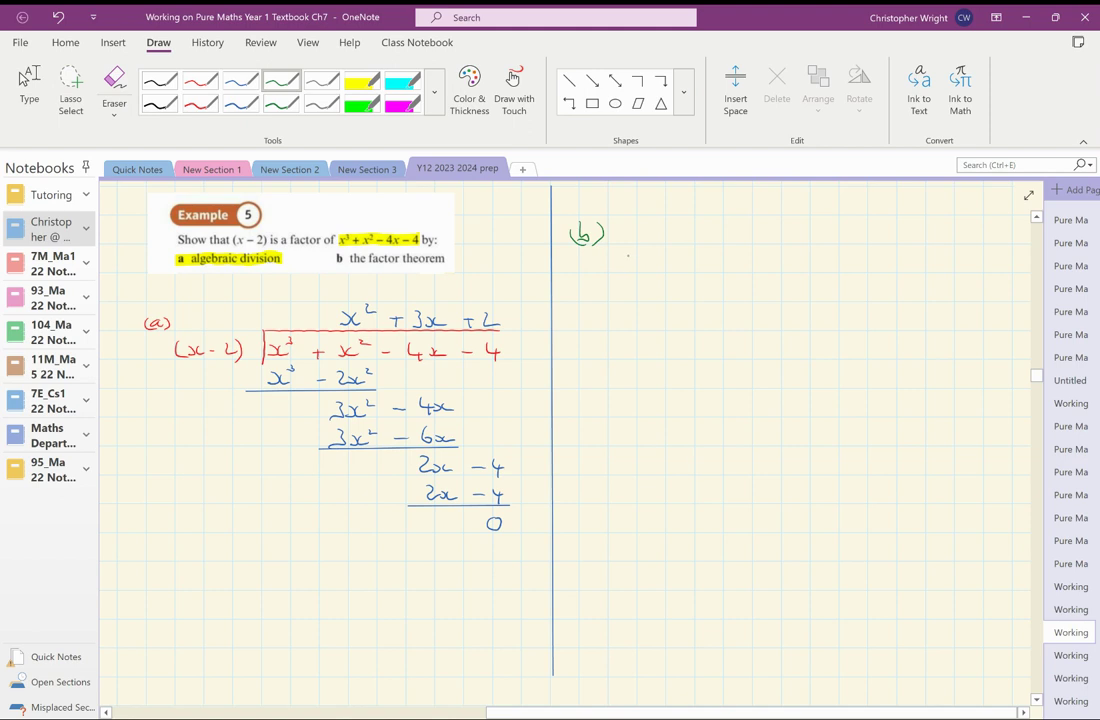
Step: Write 'IF f(2) = 0' in green ink below (b)
left_click_drag(640, 251, 627, 280)
left_click_drag(628, 265, 637, 264)
mouse_move(656, 257)
left_mouse_down()
mouse_move(655, 271)
mouse_move(679, 277)
mouse_move(736, 259)
left_mouse_up()
mouse_move(679, 222)
left_mouse_down()
mouse_move(679, 237)
mouse_move(686, 221)
left_mouse_up()
left_click_drag(673, 237, 697, 237)
left_click_drag(698, 229, 706, 229)
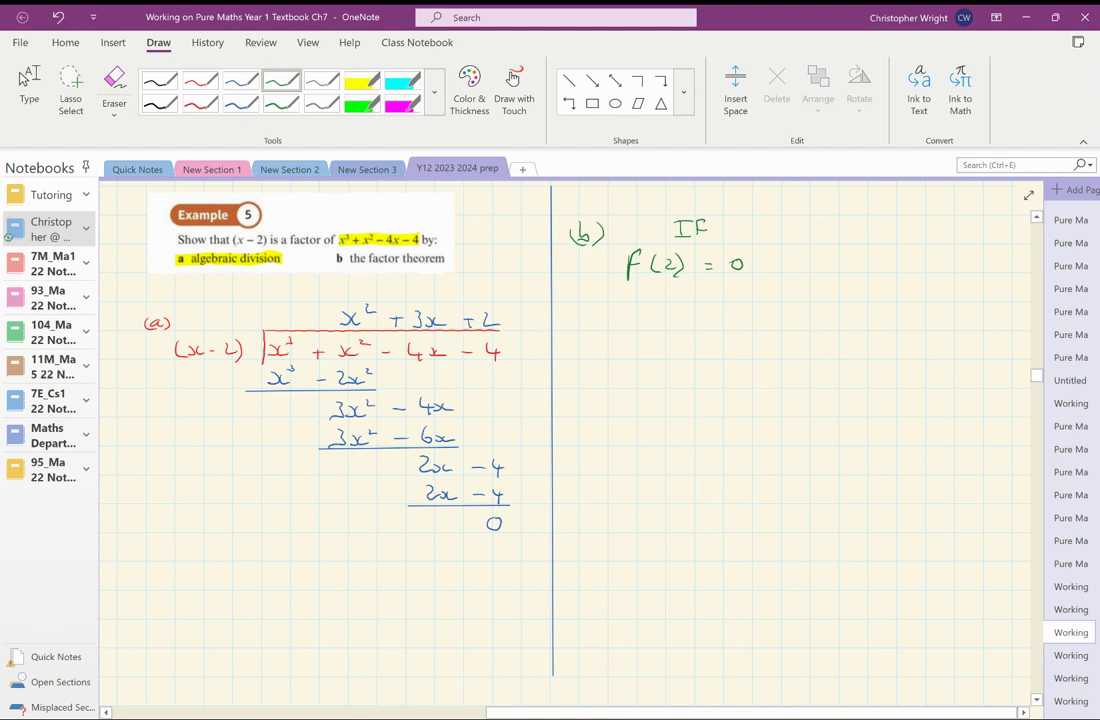
Step: Continue with 'then (x − 2) is a factor' on the next line
mouse_move(576, 309)
left_mouse_down()
mouse_move(577, 328)
mouse_move(588, 318)
mouse_move(681, 332)
left_mouse_up()
mouse_move(707, 318)
left_mouse_down()
mouse_move(706, 328)
mouse_move(741, 328)
left_mouse_up()
mouse_move(755, 310)
left_mouse_down()
mouse_move(757, 332)
mouse_move(873, 327)
left_mouse_up()
left_click_drag(868, 318, 901, 327)
left_click_drag(923, 322, 914, 327)
mouse_move(926, 310)
left_mouse_down()
mouse_move(928, 327)
mouse_move(935, 318)
left_mouse_up()
left_click_drag(941, 318, 955, 316)
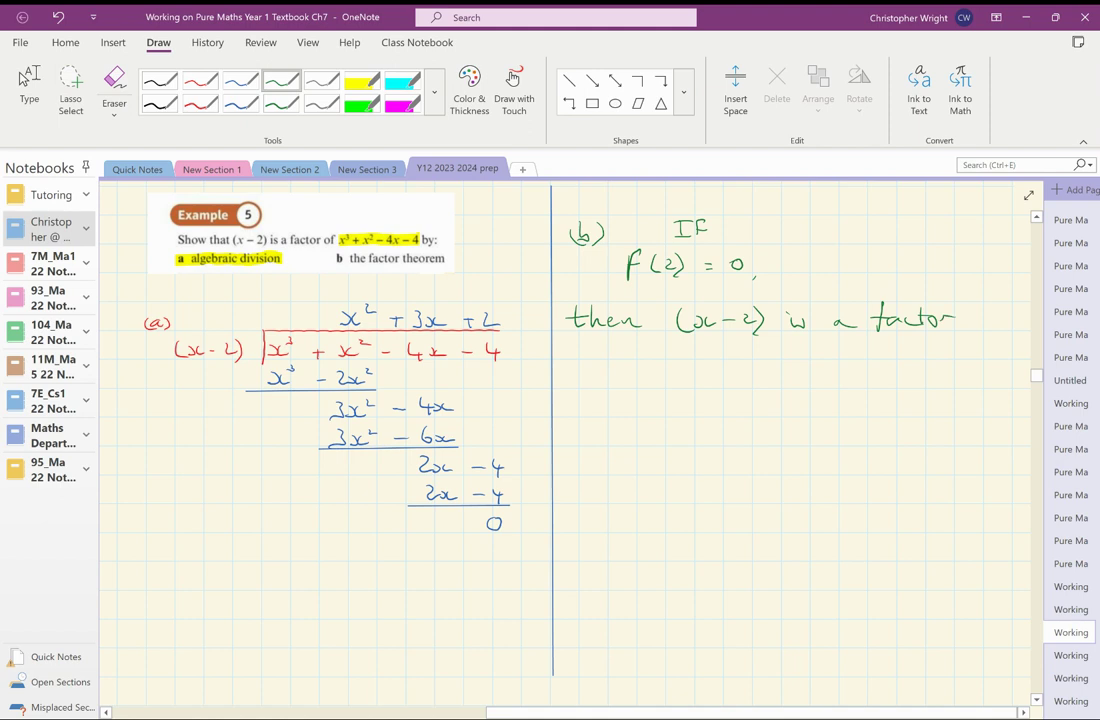
Step: In red ink, write the substitution f(2) = 2³ + 2² − (4×2) − 4
left_click(200, 80)
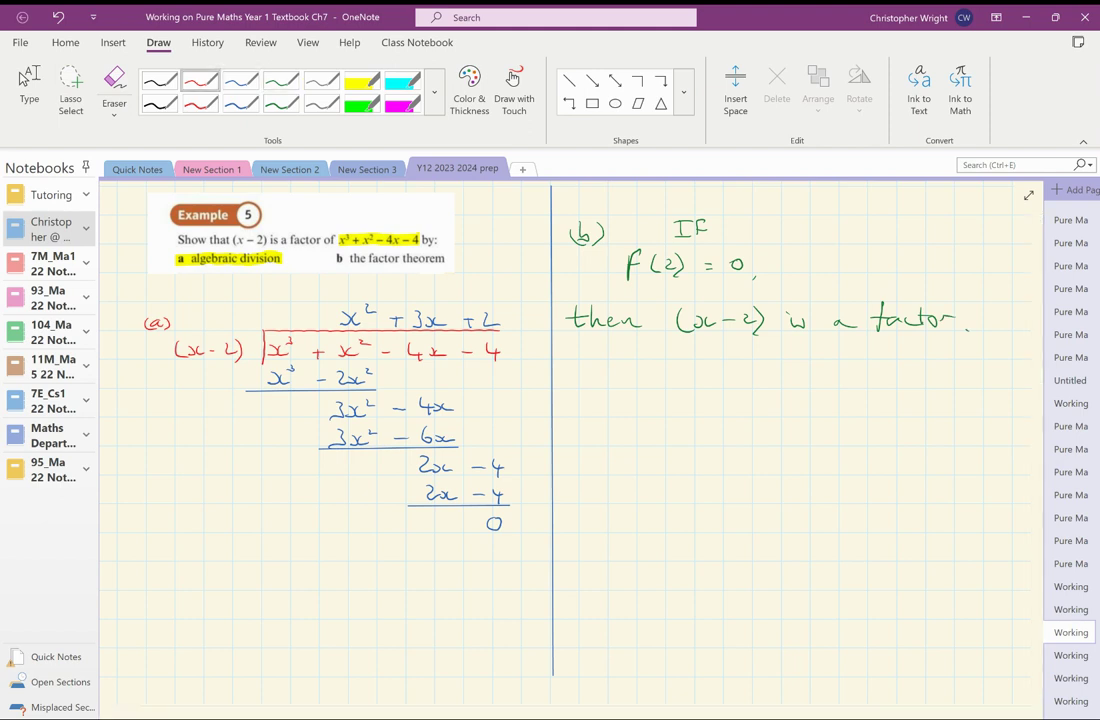
mouse_move(592, 387)
left_mouse_down()
mouse_move(587, 421)
mouse_move(598, 401)
left_mouse_up()
mouse_move(619, 394)
left_mouse_down()
mouse_move(614, 420)
mouse_move(684, 403)
left_mouse_up()
left_click(678, 405)
mouse_move(674, 409)
left_mouse_down()
mouse_move(737, 414)
mouse_move(740, 392)
mouse_move(775, 408)
mouse_move(766, 417)
mouse_move(812, 414)
mouse_move(822, 390)
mouse_move(841, 408)
mouse_move(908, 418)
left_mouse_up()
left_click_drag(851, 394, 849, 421)
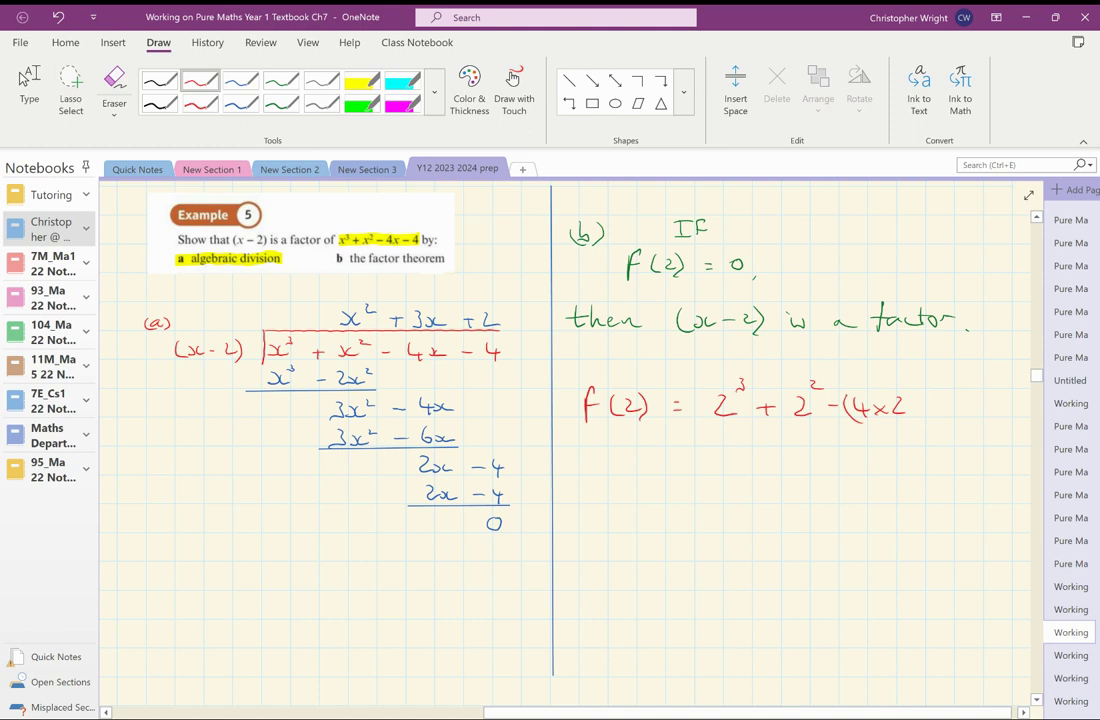
mouse_move(912, 394)
left_mouse_down()
mouse_move(914, 421)
mouse_move(953, 403)
mouse_move(983, 409)
left_mouse_up()
left_click_drag(977, 396, 977, 416)
Step: Evaluate it below as = 8 + 4 − 8 − 4 = 0
left_click_drag(680, 462, 692, 462)
mouse_move(680, 468)
left_mouse_down()
mouse_move(723, 455)
mouse_move(778, 468)
left_mouse_up()
mouse_move(768, 456)
left_mouse_down()
mouse_move(768, 479)
mouse_move(816, 470)
mouse_move(808, 480)
left_mouse_up()
left_click_drag(850, 465, 884, 457)
left_click_drag(921, 465, 975, 468)
left_click_drag(968, 453, 968, 478)
left_click_drag(703, 519, 721, 519)
left_click_drag(703, 528, 760, 514)
Step: Begin the conclusion with 'f(2) = 0, therefore' below the result
scroll(560, 430, "right", 2)
scroll(560, 430, "right", 2)
left_click(29, 85)
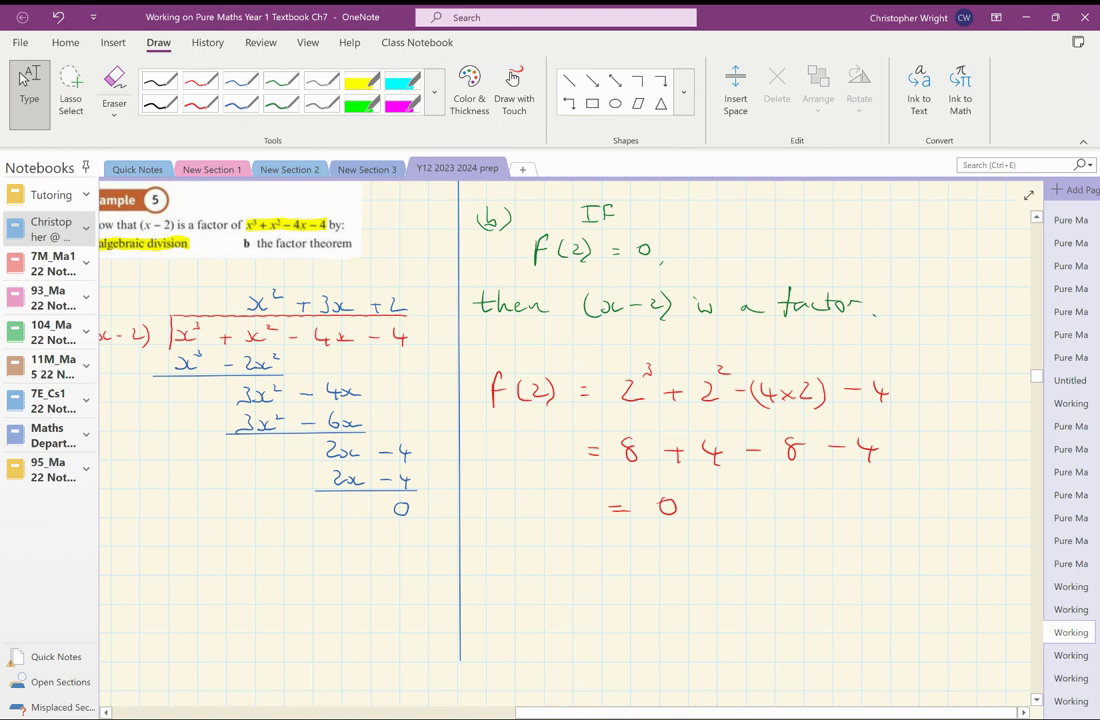
left_click(200, 80)
mouse_move(508, 550)
left_mouse_down()
mouse_move(497, 582)
mouse_move(604, 561)
left_mouse_up()
mouse_move(592, 569)
left_mouse_down()
mouse_move(633, 560)
mouse_move(659, 583)
left_mouse_up()
mouse_move(699, 556)
left_mouse_down()
mouse_move(697, 575)
mouse_move(706, 565)
left_mouse_up()
left_click_drag(718, 555, 716, 574)
left_click_drag(717, 568, 781, 566)
left_click_drag(781, 569, 806, 572)
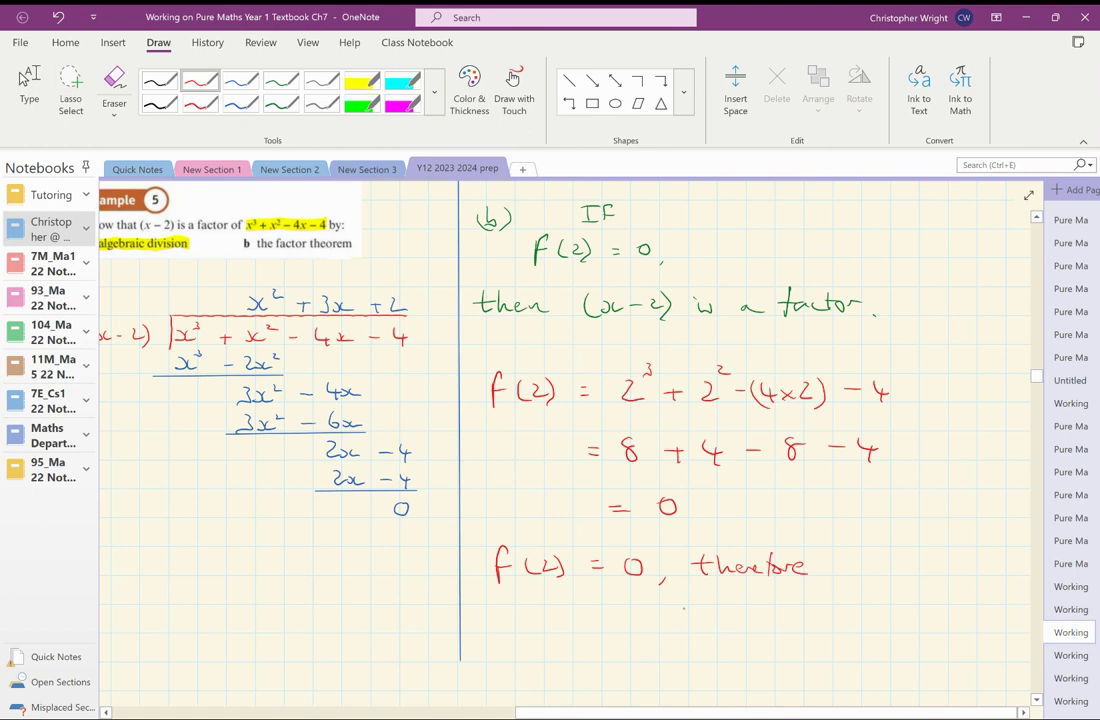
Step: Finish the conclusion with '(x − 2) is a factor' and leave inking mode
mouse_move(682, 609)
left_mouse_down()
mouse_move(678, 634)
mouse_move(707, 628)
left_mouse_up()
left_click_drag(710, 620, 720, 630)
left_click_drag(722, 622, 770, 634)
mouse_move(797, 620)
left_mouse_down()
mouse_move(887, 633)
mouse_move(896, 620)
left_mouse_up()
left_click_drag(908, 622, 913, 629)
mouse_move(926, 622)
left_mouse_down()
mouse_move(920, 629)
mouse_move(938, 630)
left_mouse_up()
left_click_drag(932, 620, 948, 619)
left_click_drag(956, 620, 976, 622)
left_click(22, 80)
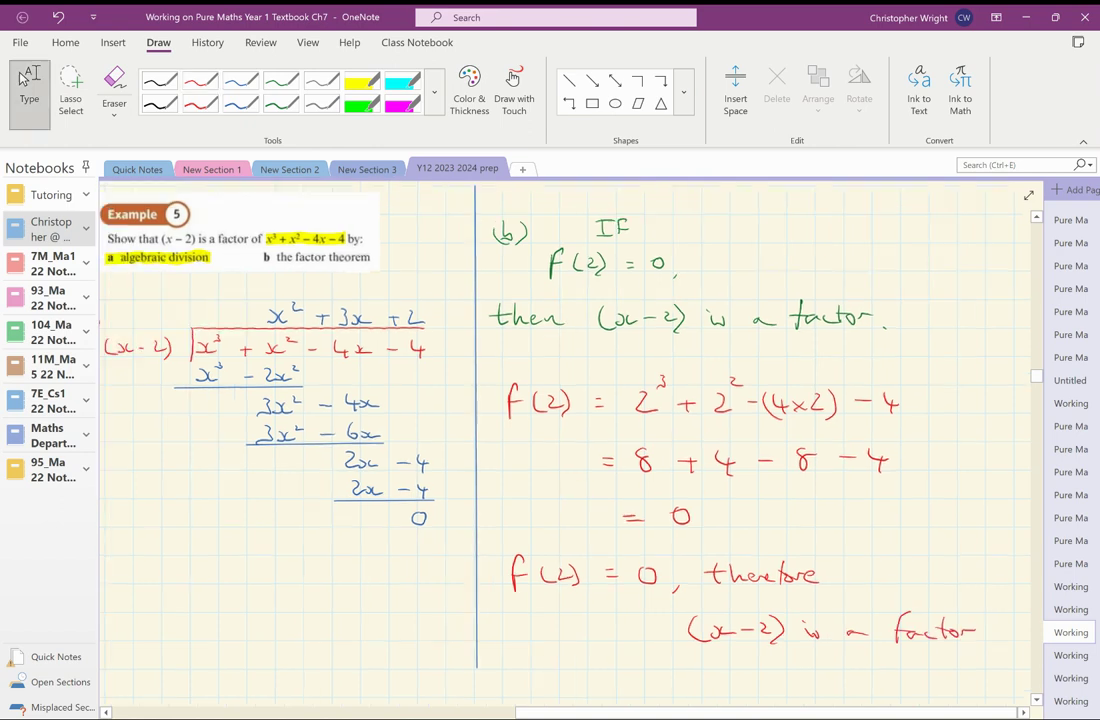